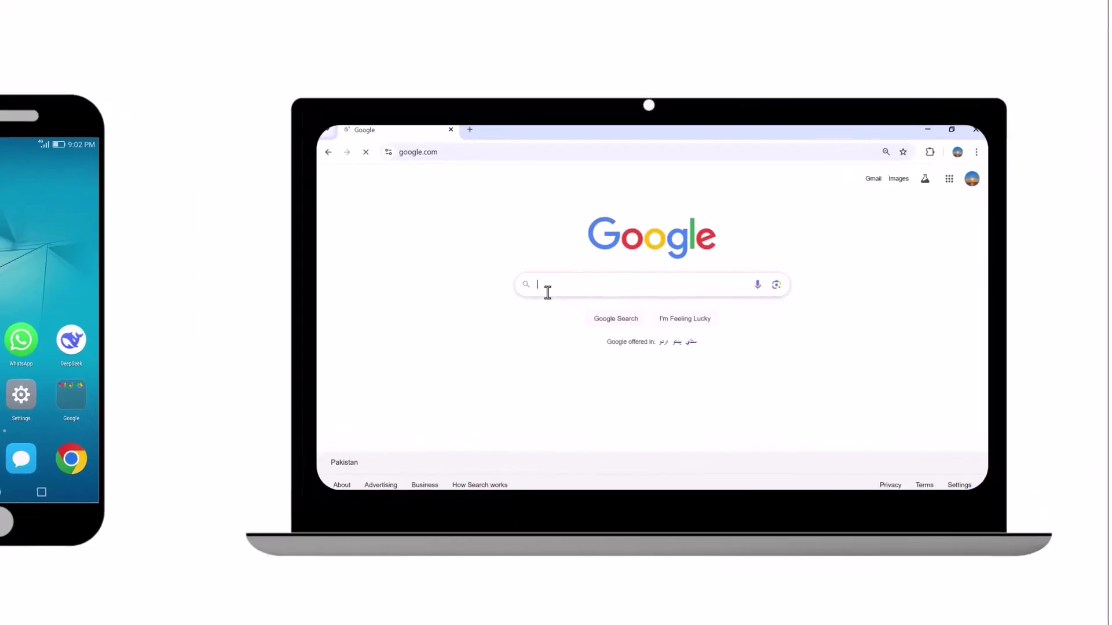
Step: Search for audiorelay and reach the downloads page on audiorelay.net
left_click(448, 290)
type("audiorelay")
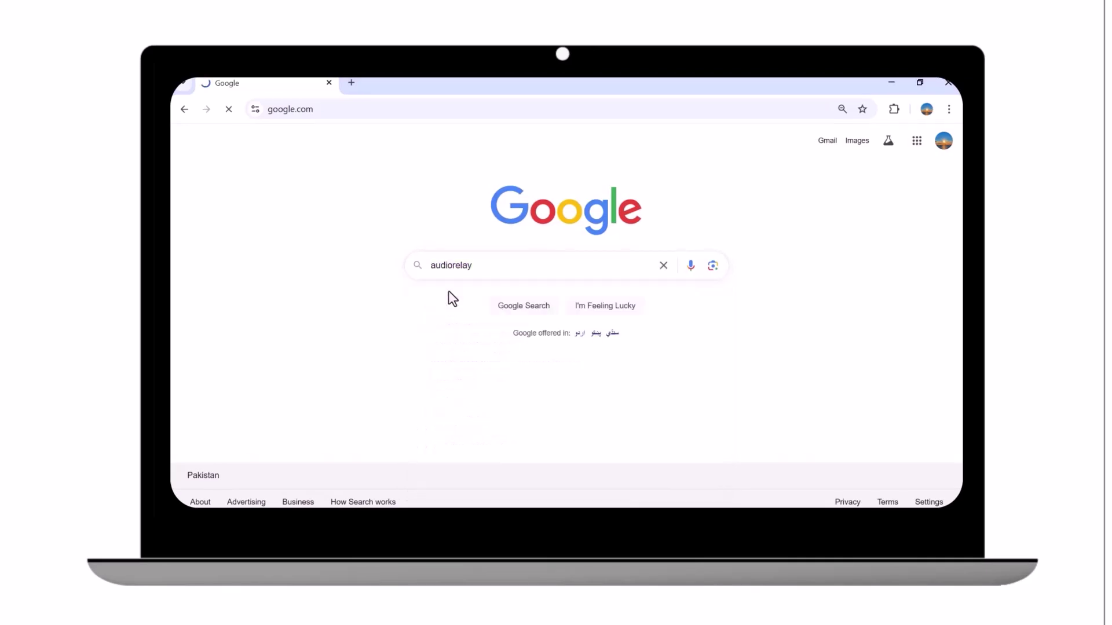
left_click(332, 245)
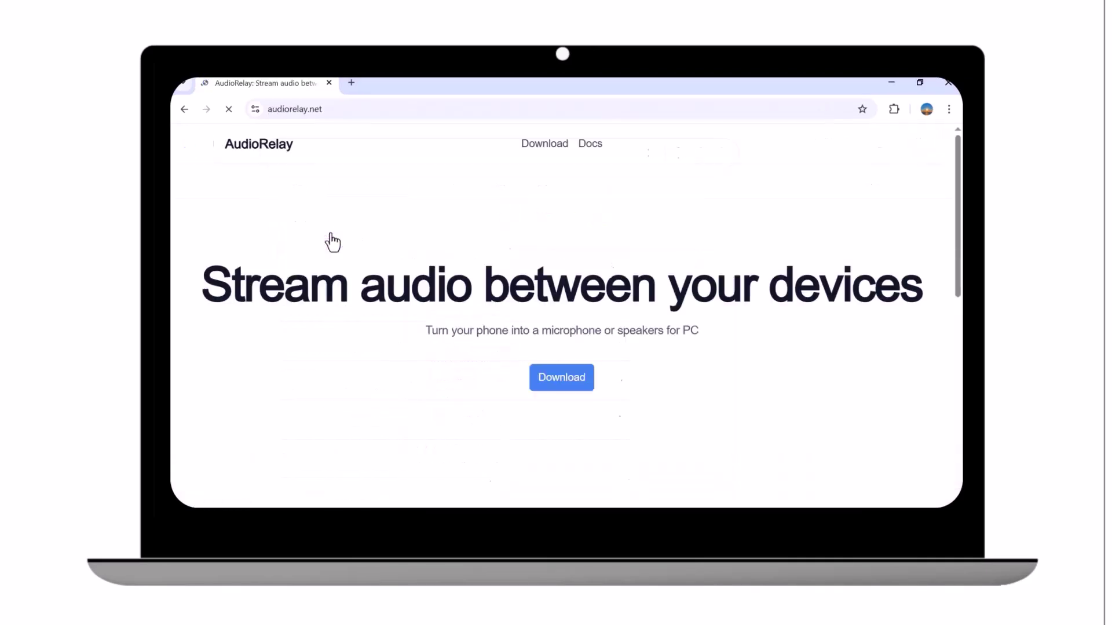
scroll(538, 299, "down", 1)
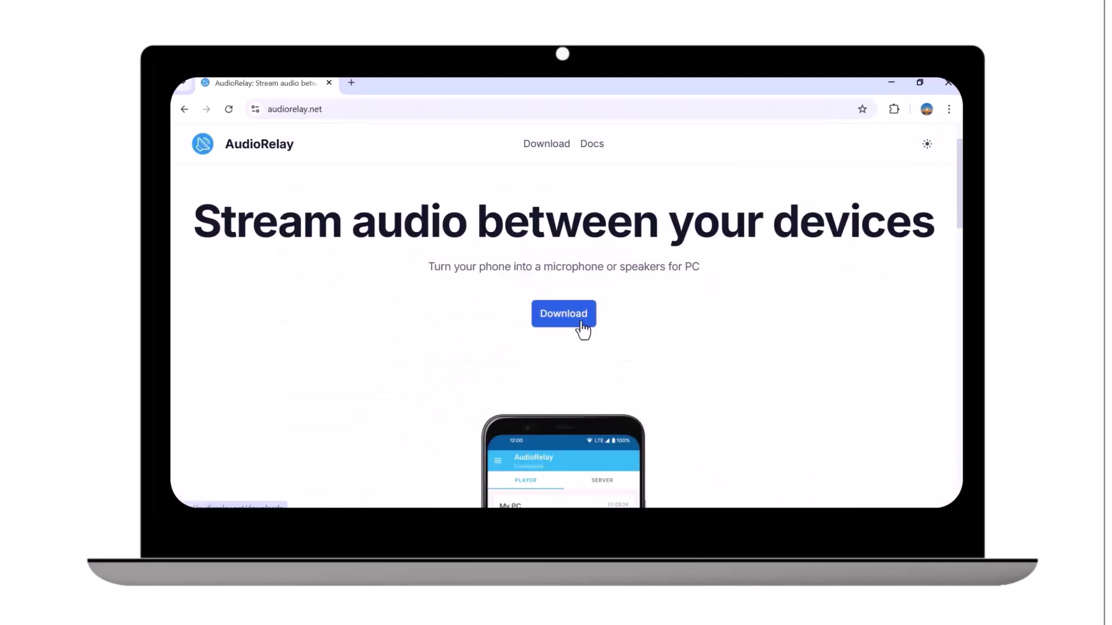
left_click(579, 327)
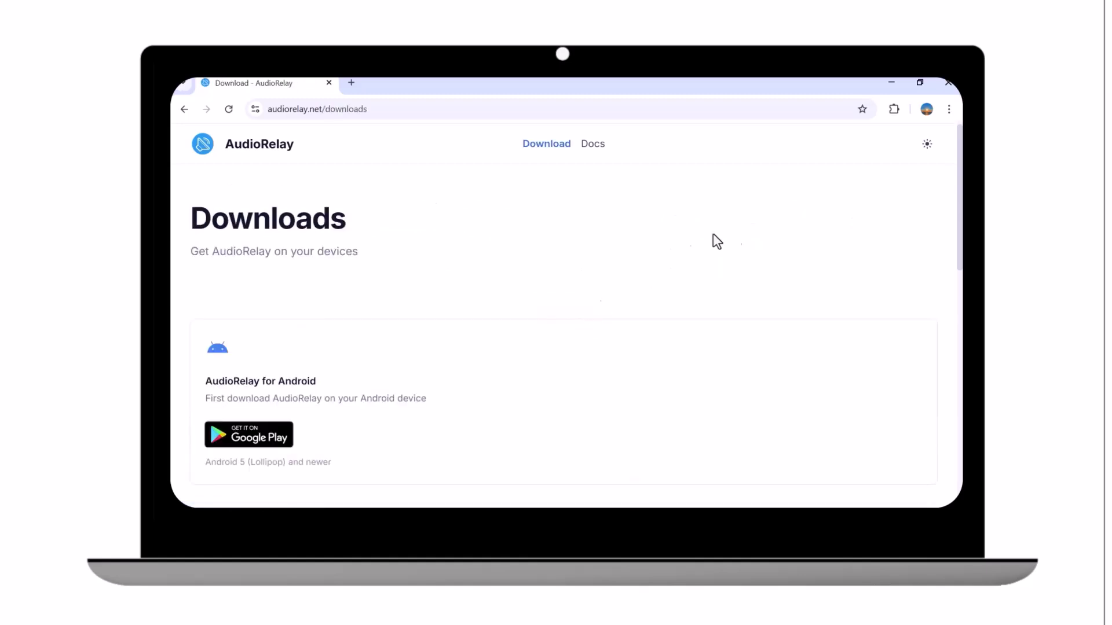
left_click_drag(959, 178, 954, 287)
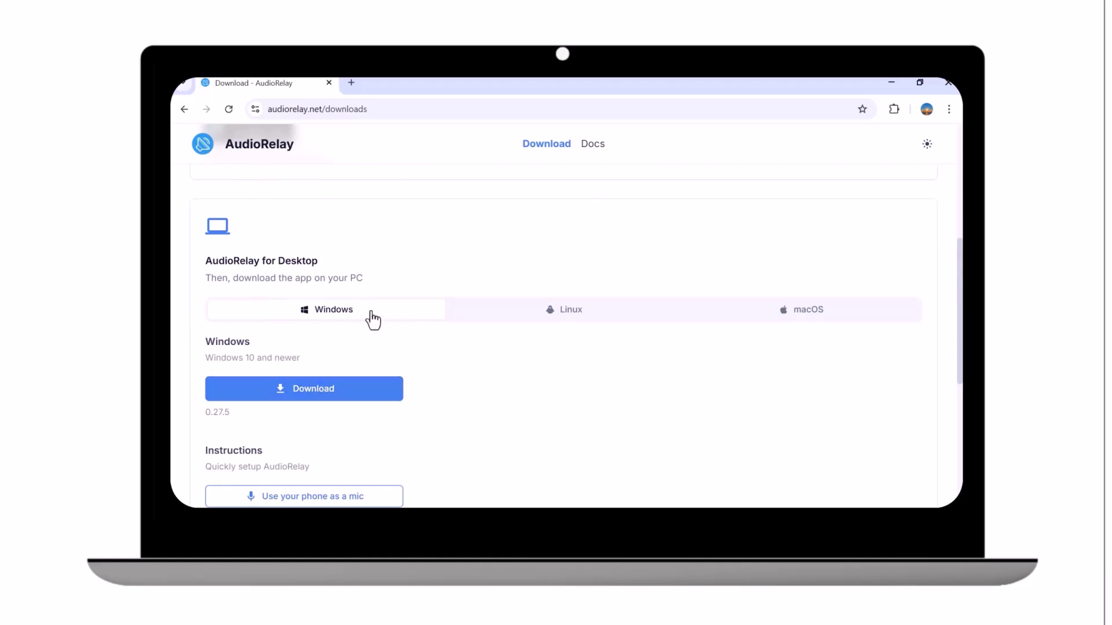
Step: Download the Windows desktop installer and run setup through to installation
left_click(335, 387)
left_click(557, 352)
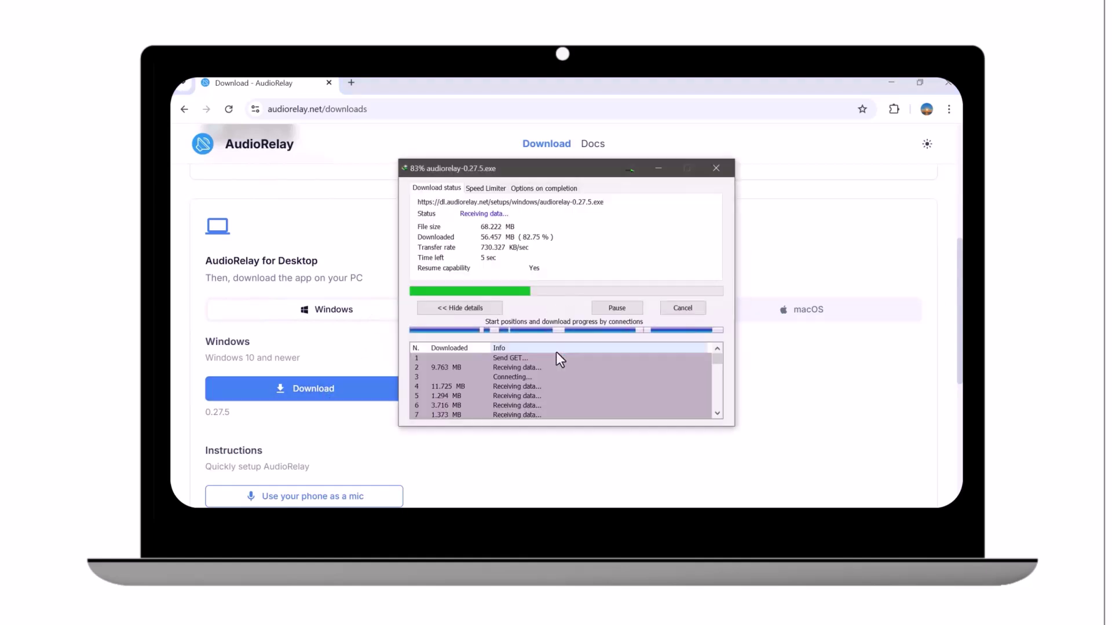
left_click(947, 83)
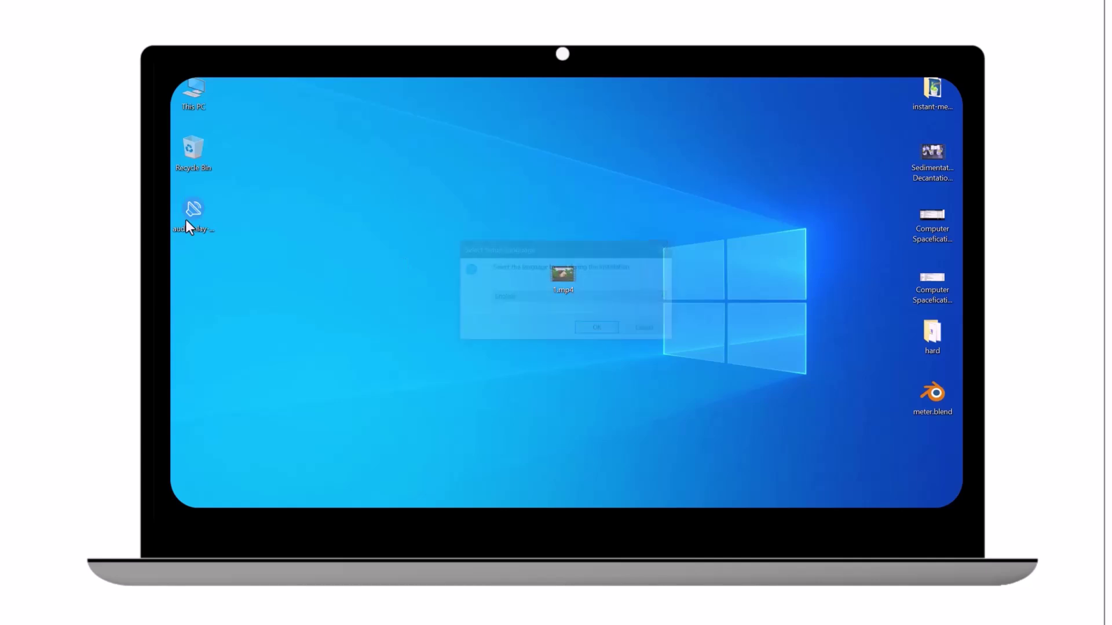
left_click(596, 329)
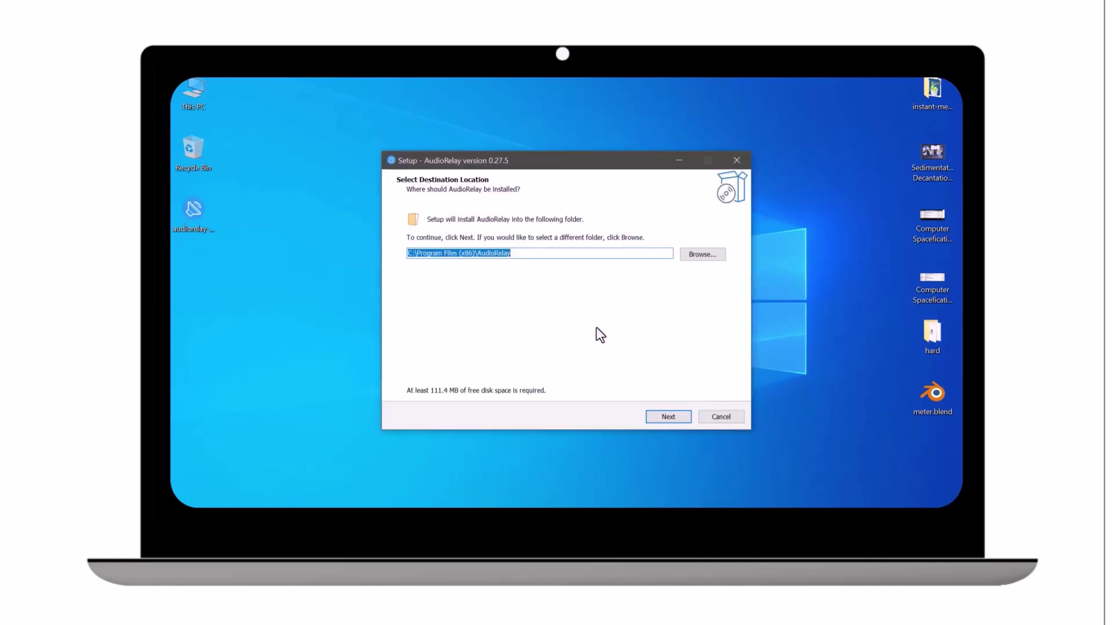
left_click(663, 423)
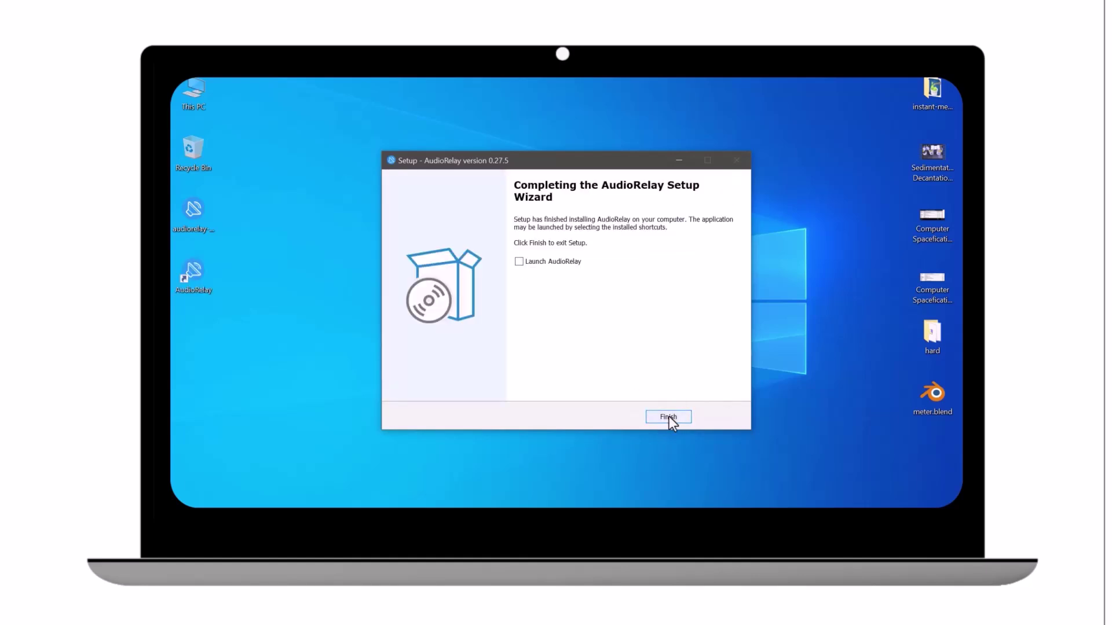
Step: Finish the installer and move the AudioRelay window fully into view
left_click(669, 416)
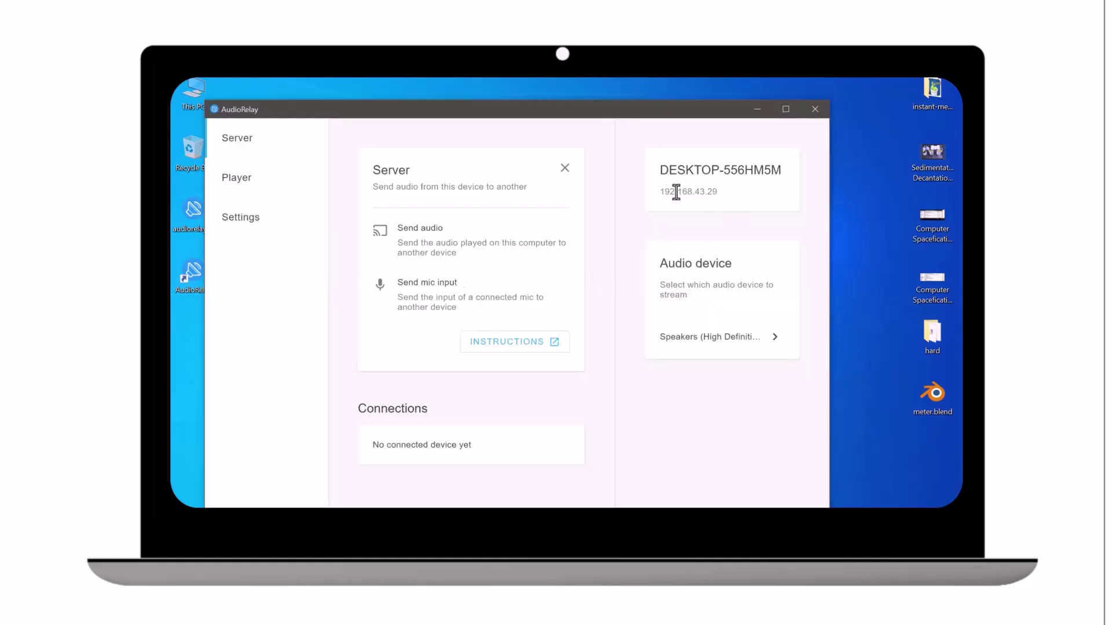
left_click_drag(710, 107, 681, 80)
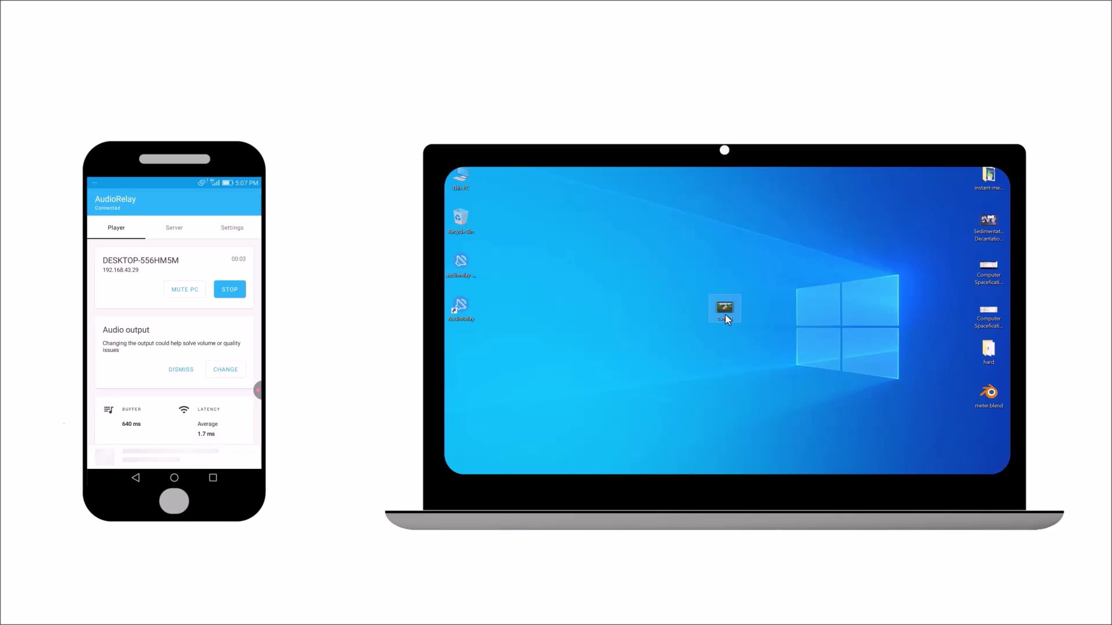
double_click(725, 315)
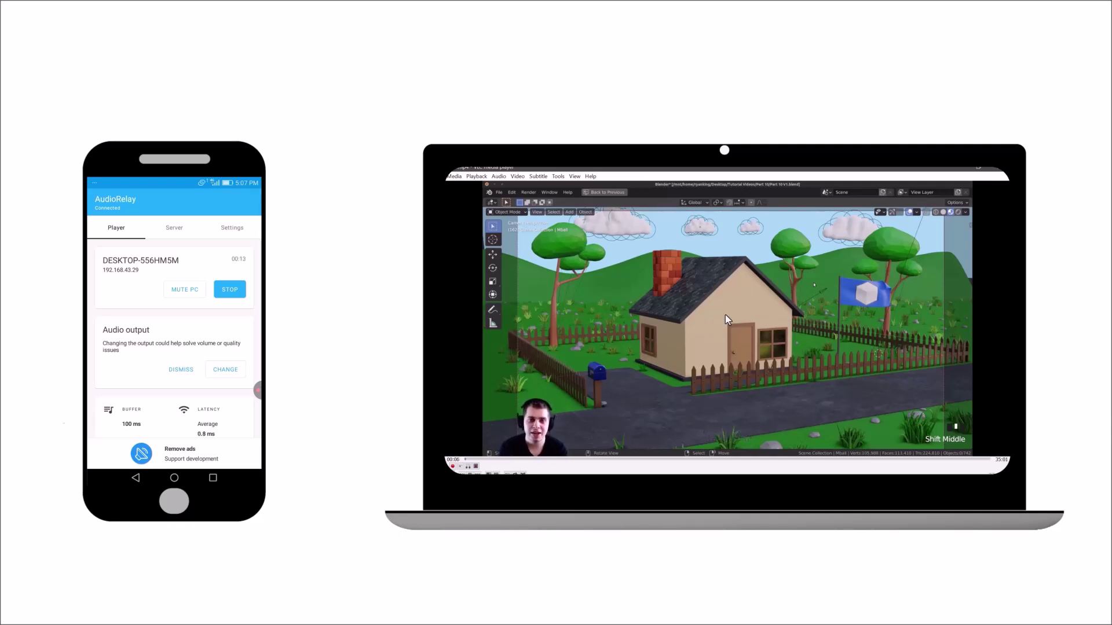
key("ctrl+q")
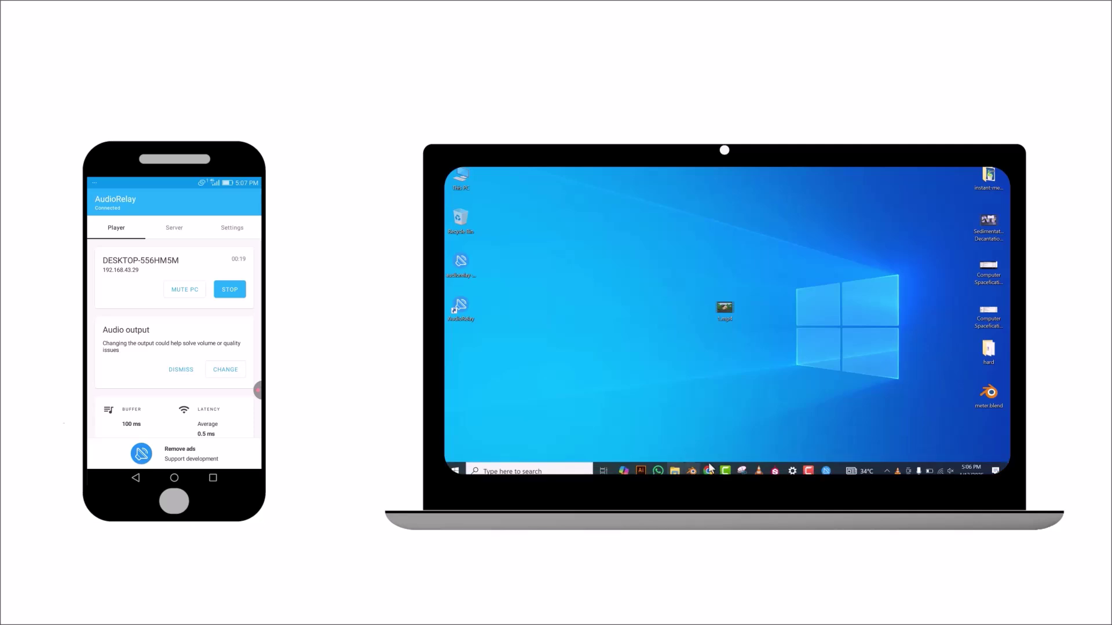
Step: Bring up AudioRelay and raise the HUAWEI CAM-L21 streaming volume slider
left_click(825, 470)
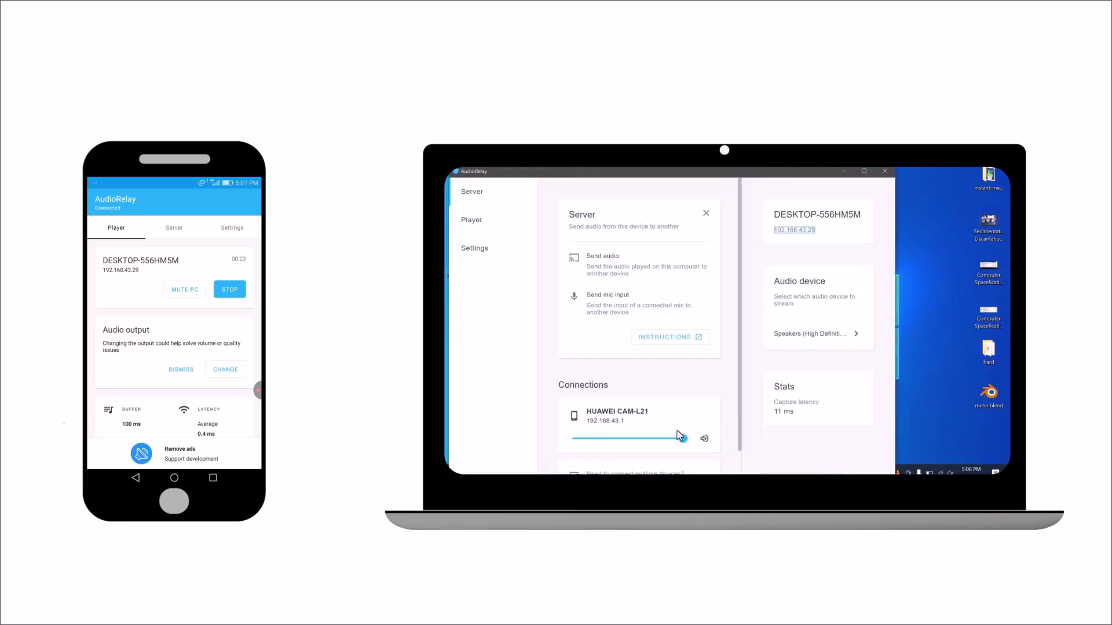
mouse_move(686, 439)
left_mouse_down()
mouse_move(640, 445)
mouse_move(689, 440)
left_mouse_up()
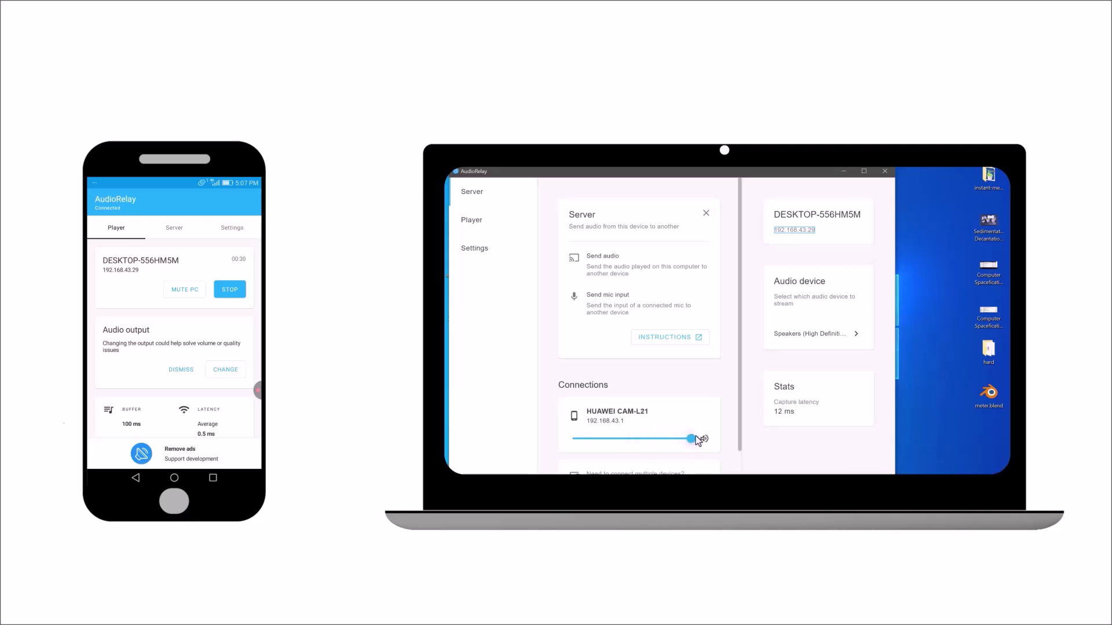